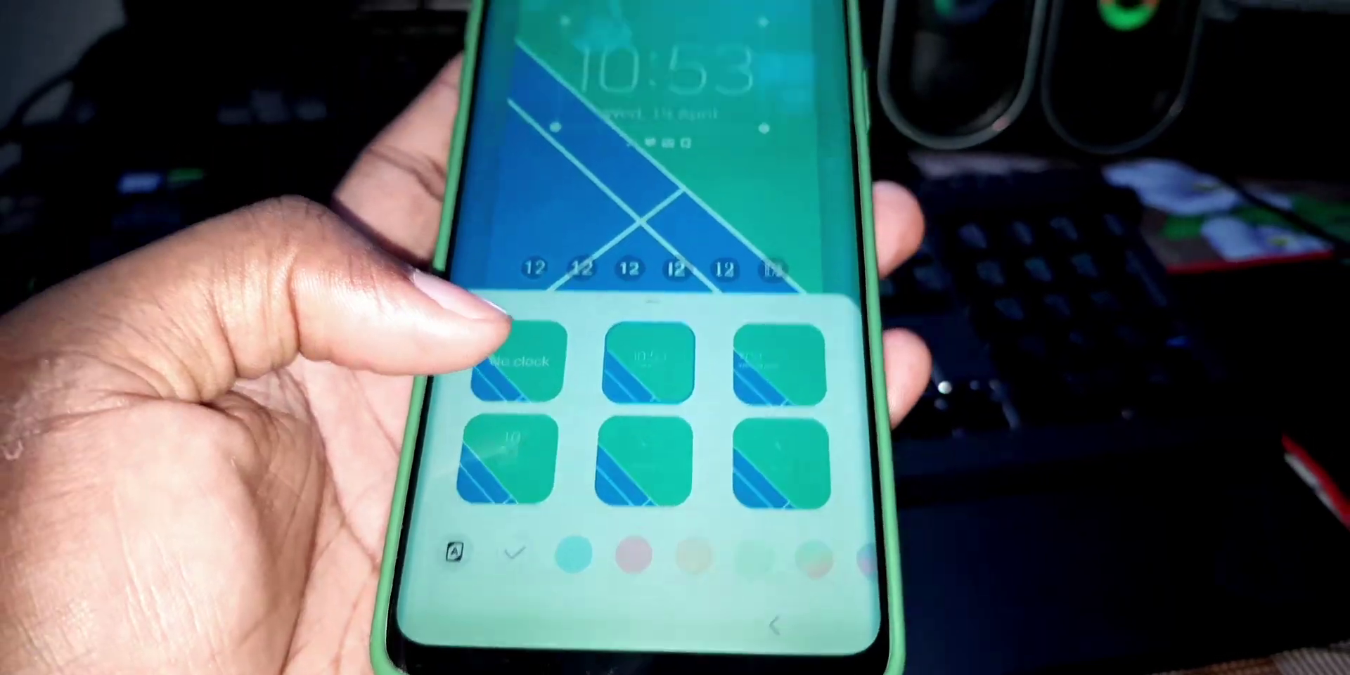
click(517, 365)
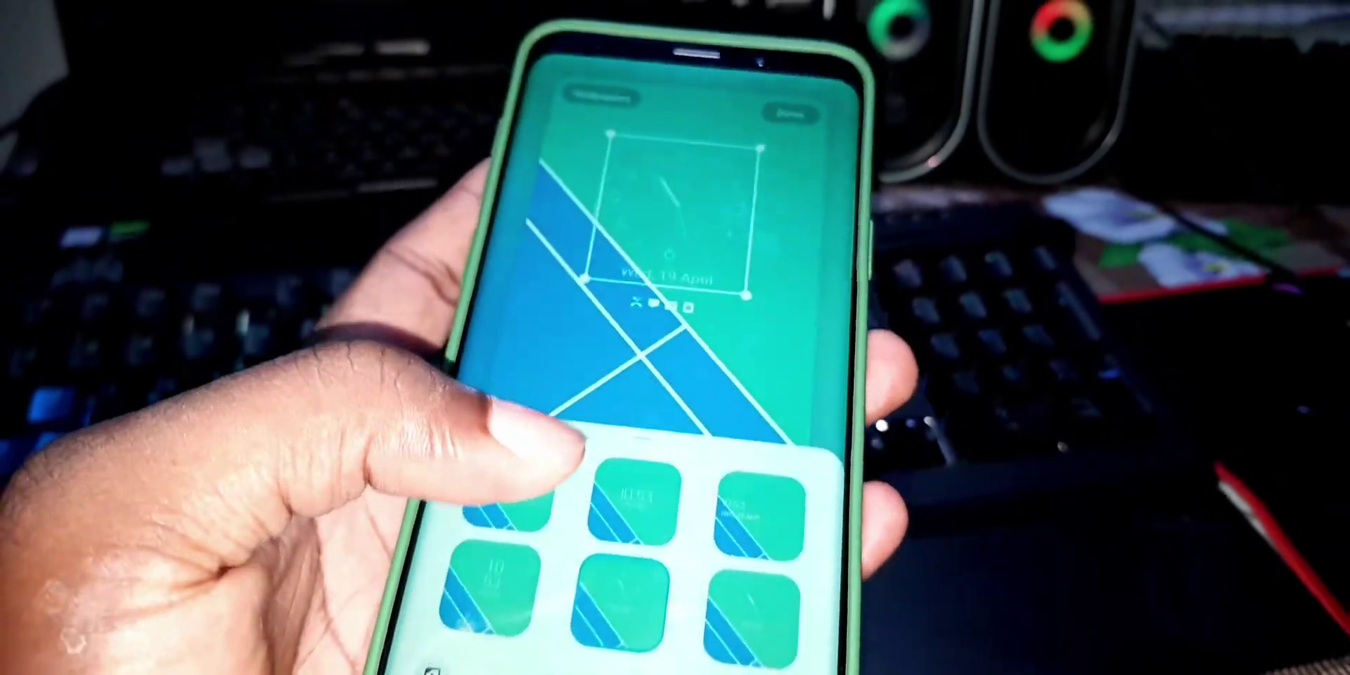
click(633, 592)
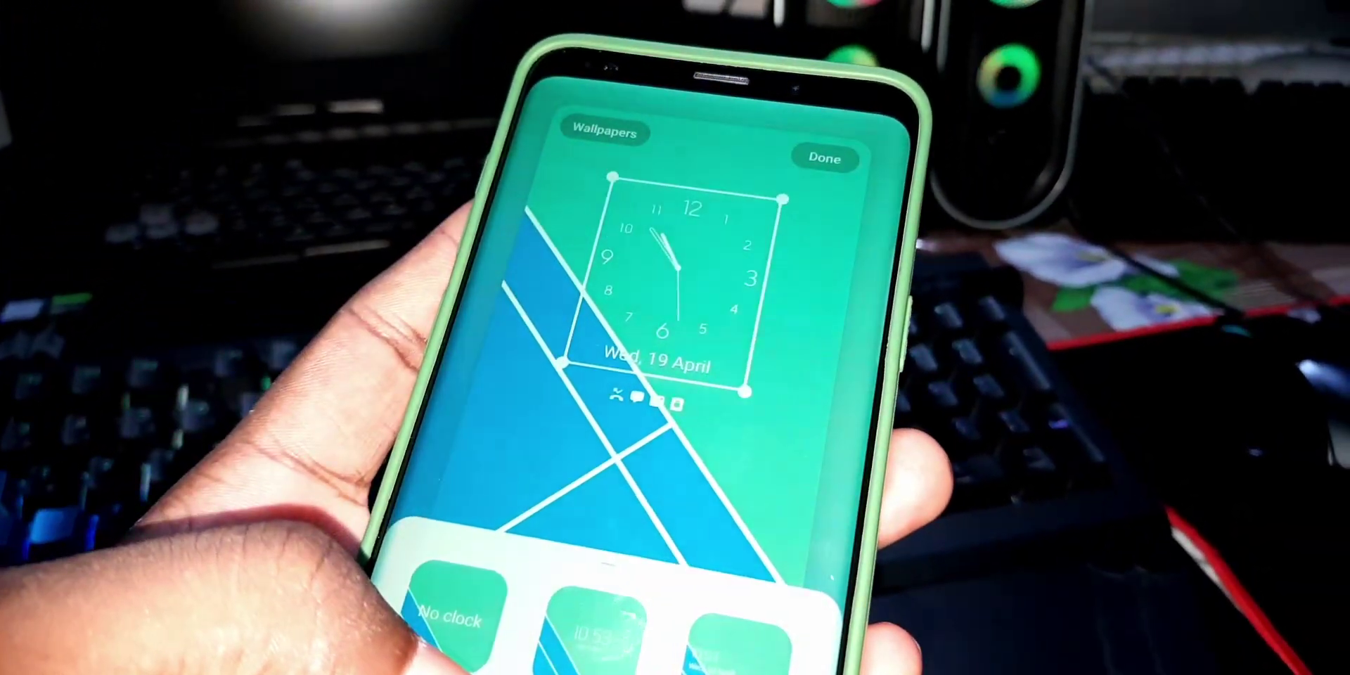